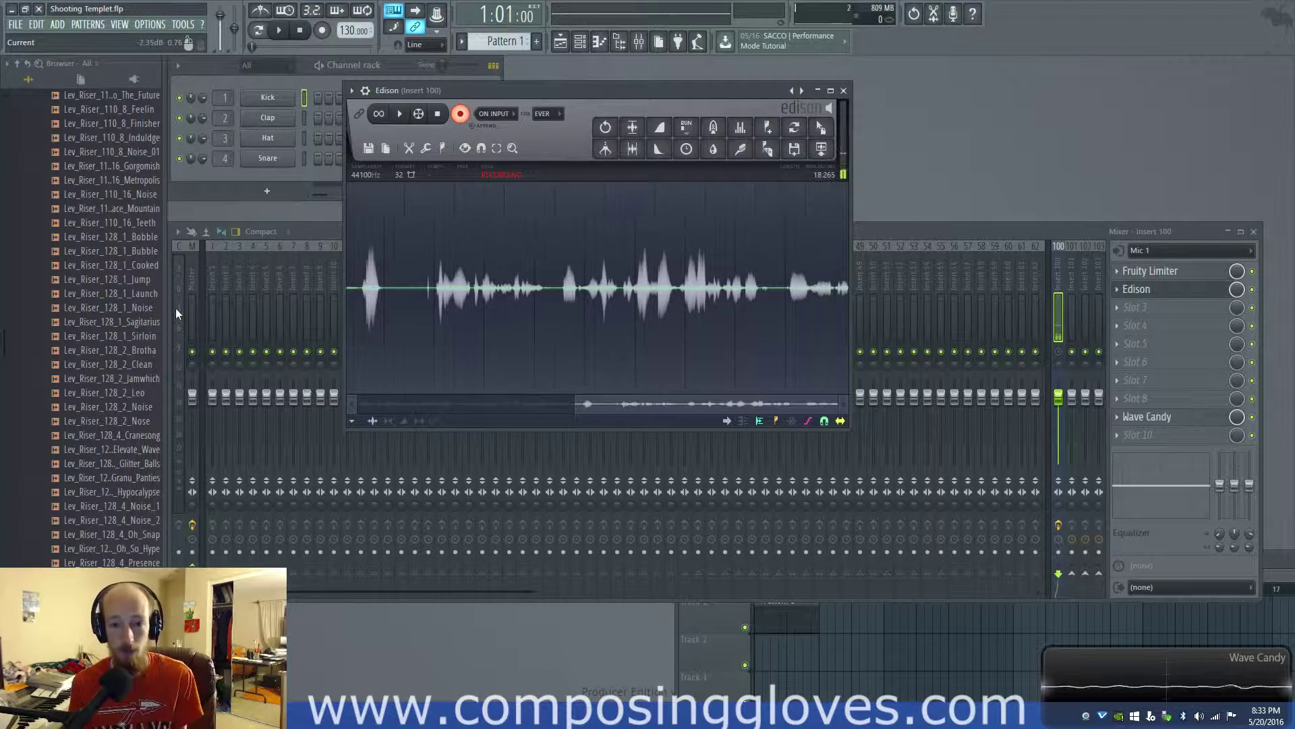
Switch to the Harmor and Sytrus project and browse the channel rack's instrument list without adding one.
{"action": "key", "text": "alt+Tab"}
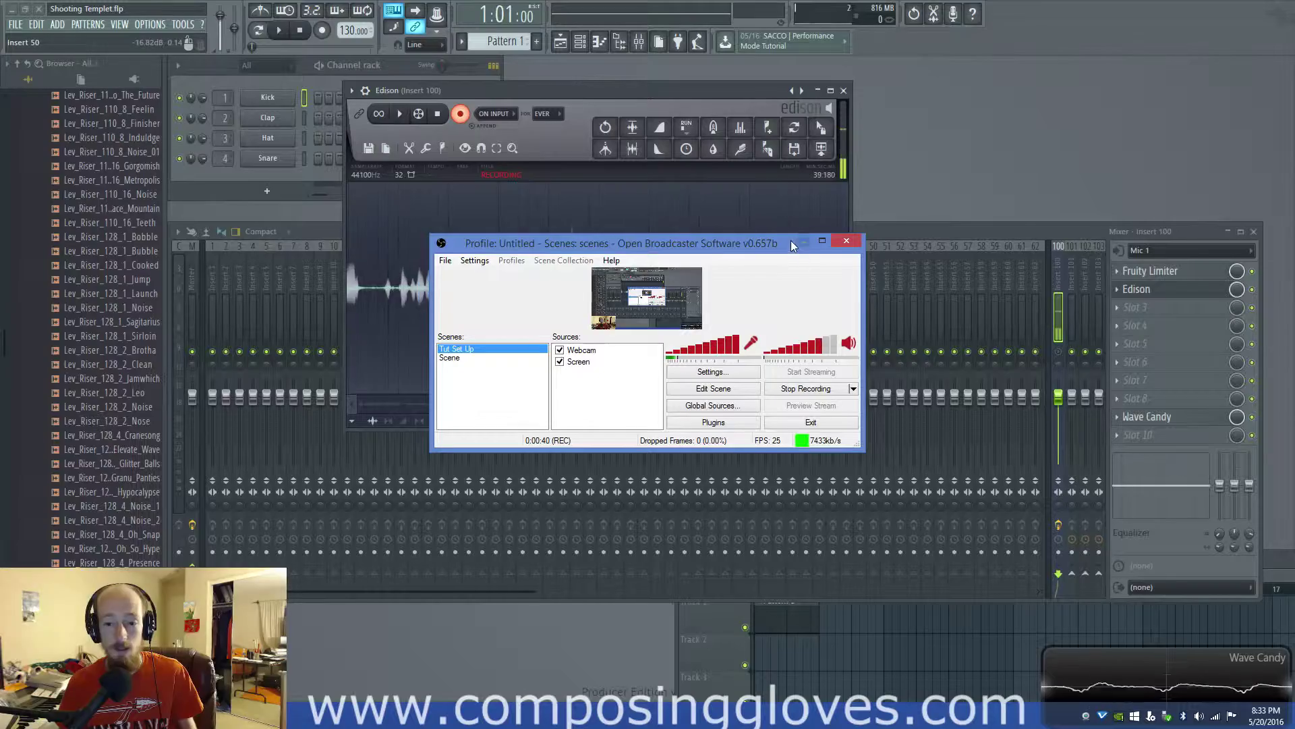
{"action": "left_click", "coordinate": [804, 240]}
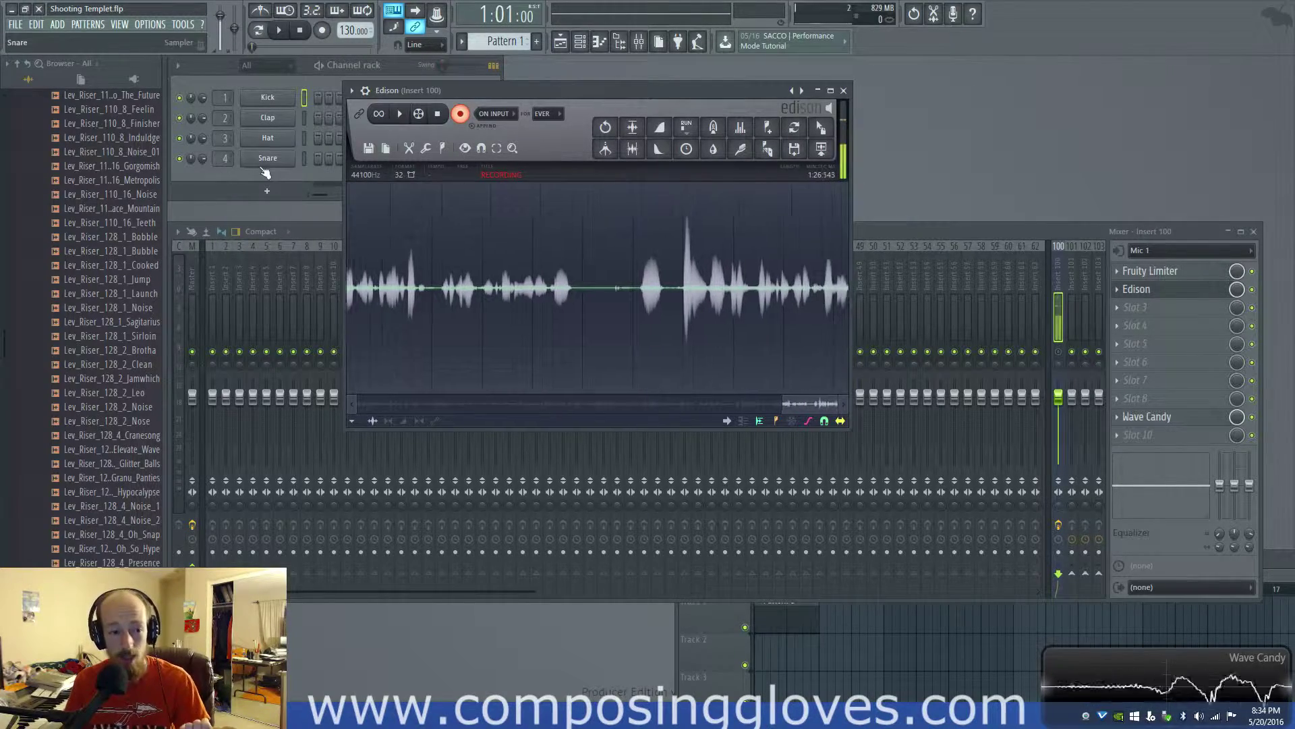
{"action": "left_click", "coordinate": [267, 191]}
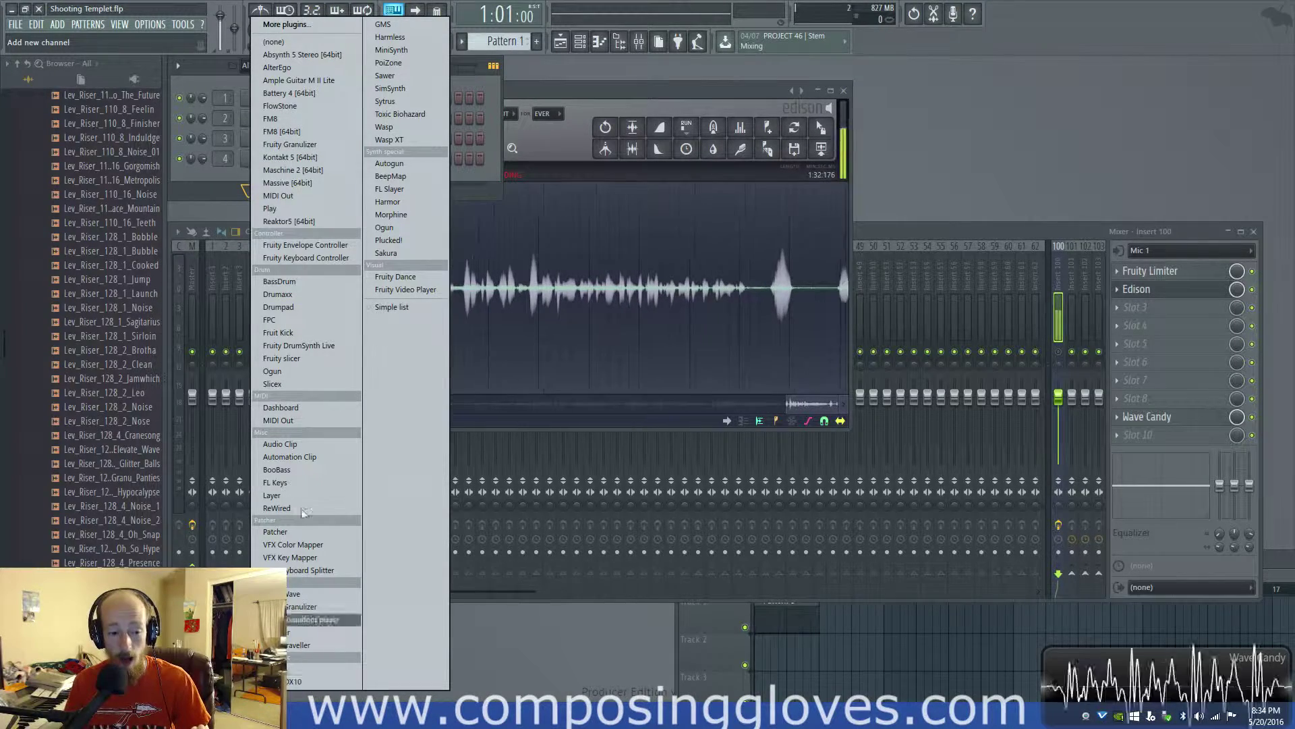
{"action": "left_click", "coordinate": [866, 96]}
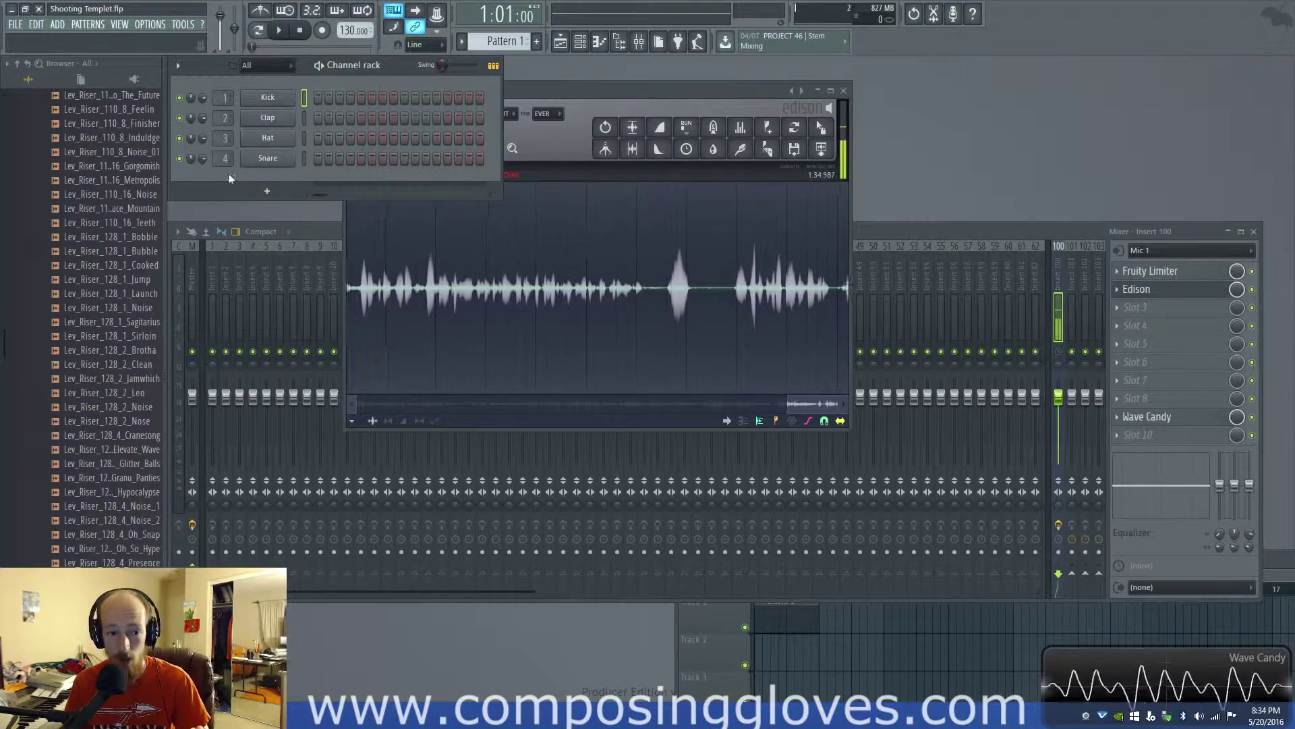
{"action": "left_click", "coordinate": [267, 191]}
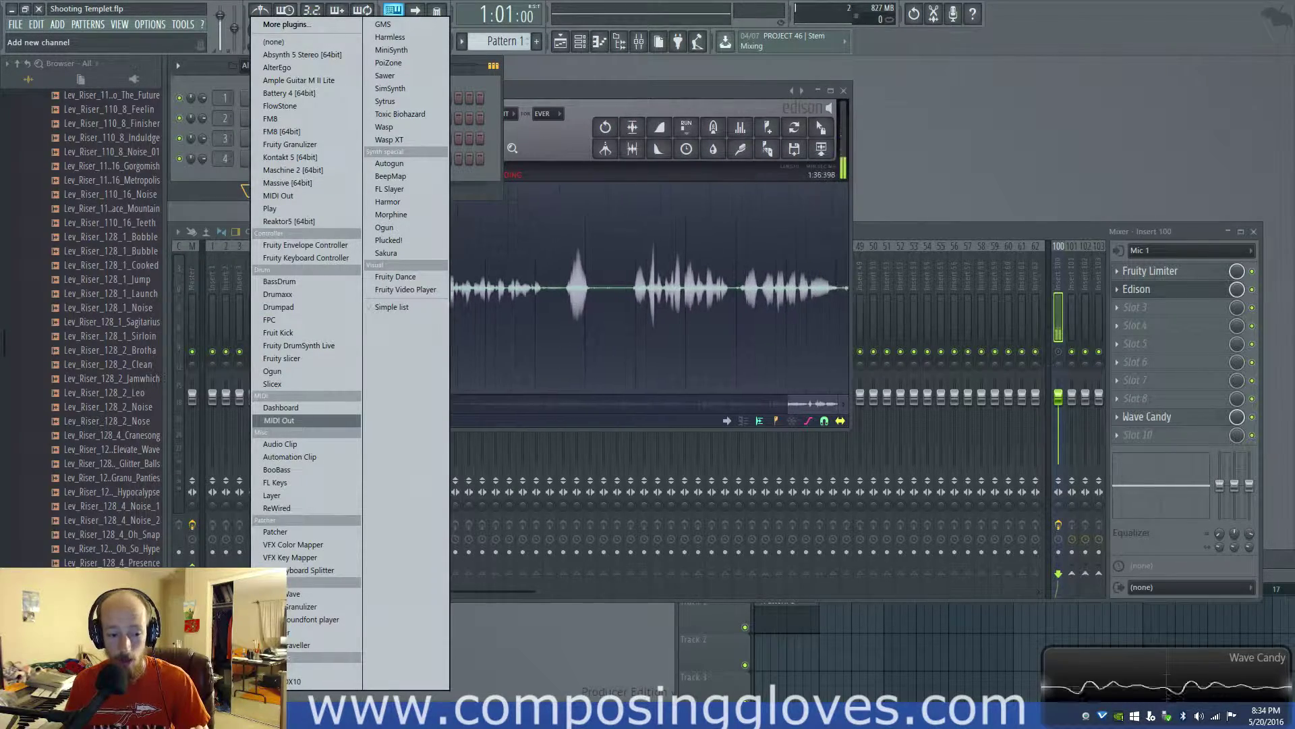
{"action": "key", "text": "Escape"}
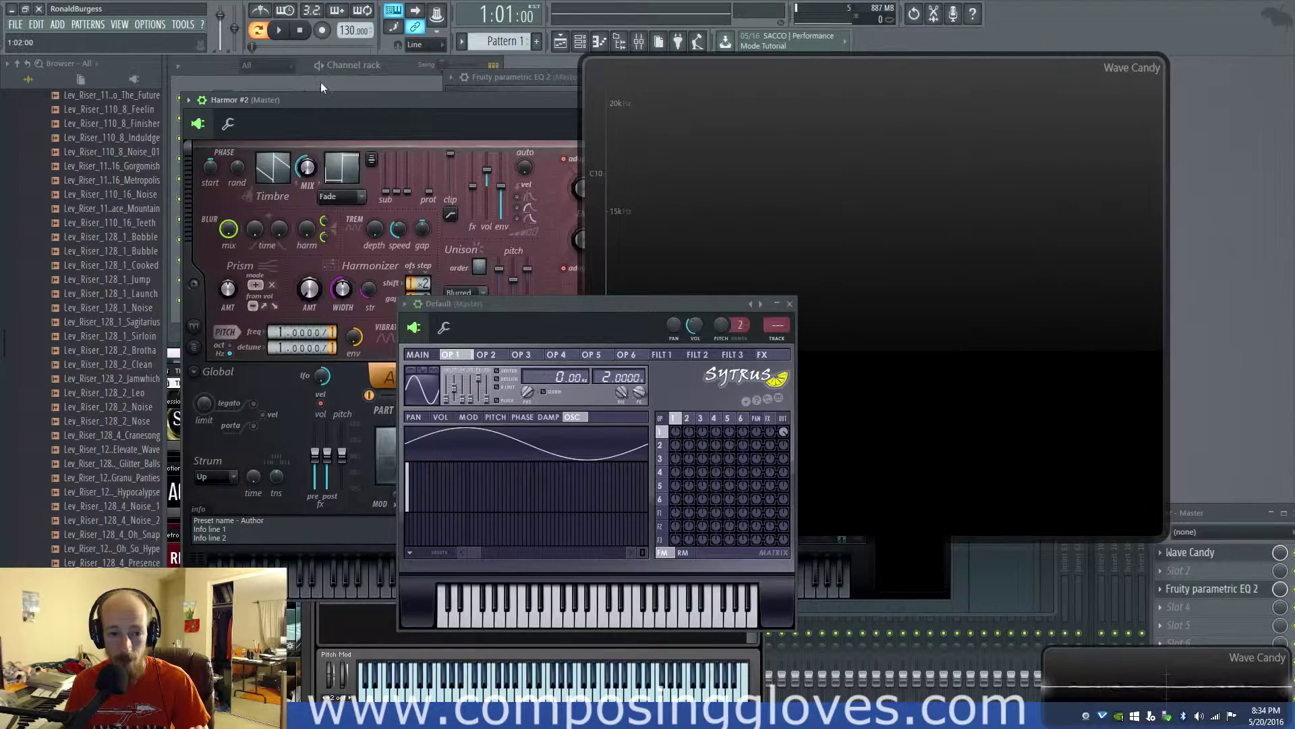
{"action": "left_click", "coordinate": [322, 82]}
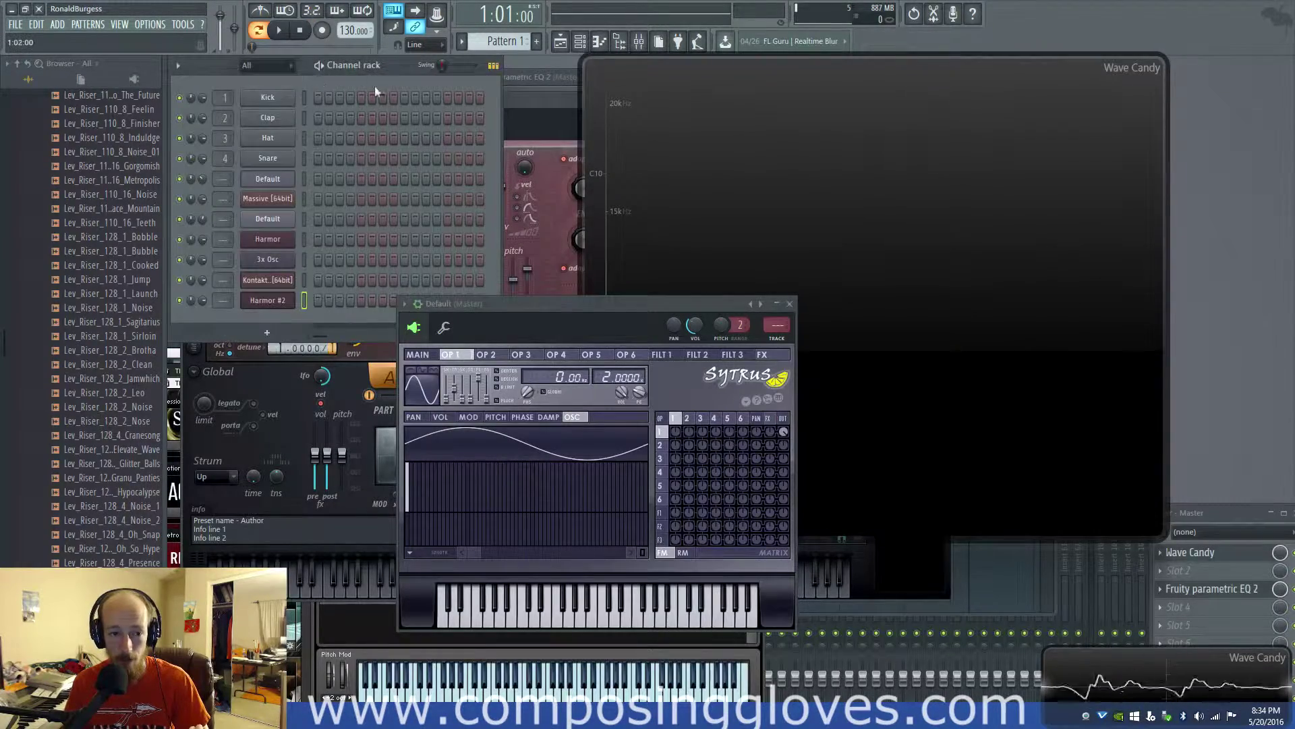
Open the Massive synth window, close Sytrus, and move Massive aside to reveal the channel rack.
{"action": "left_click", "coordinate": [268, 199]}
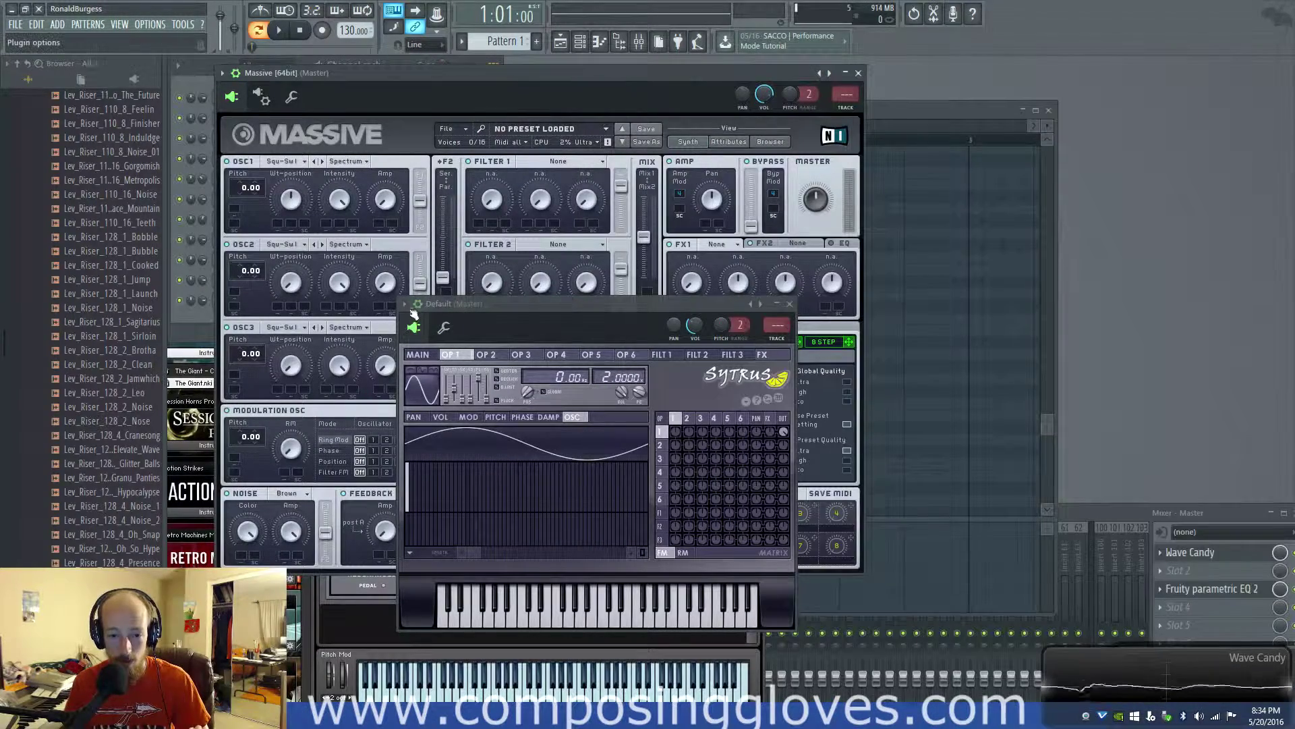
{"action": "left_click", "coordinate": [789, 304]}
{"action": "left_click_drag", "start_coordinate": [581, 101], "coordinate": [730, 91]}
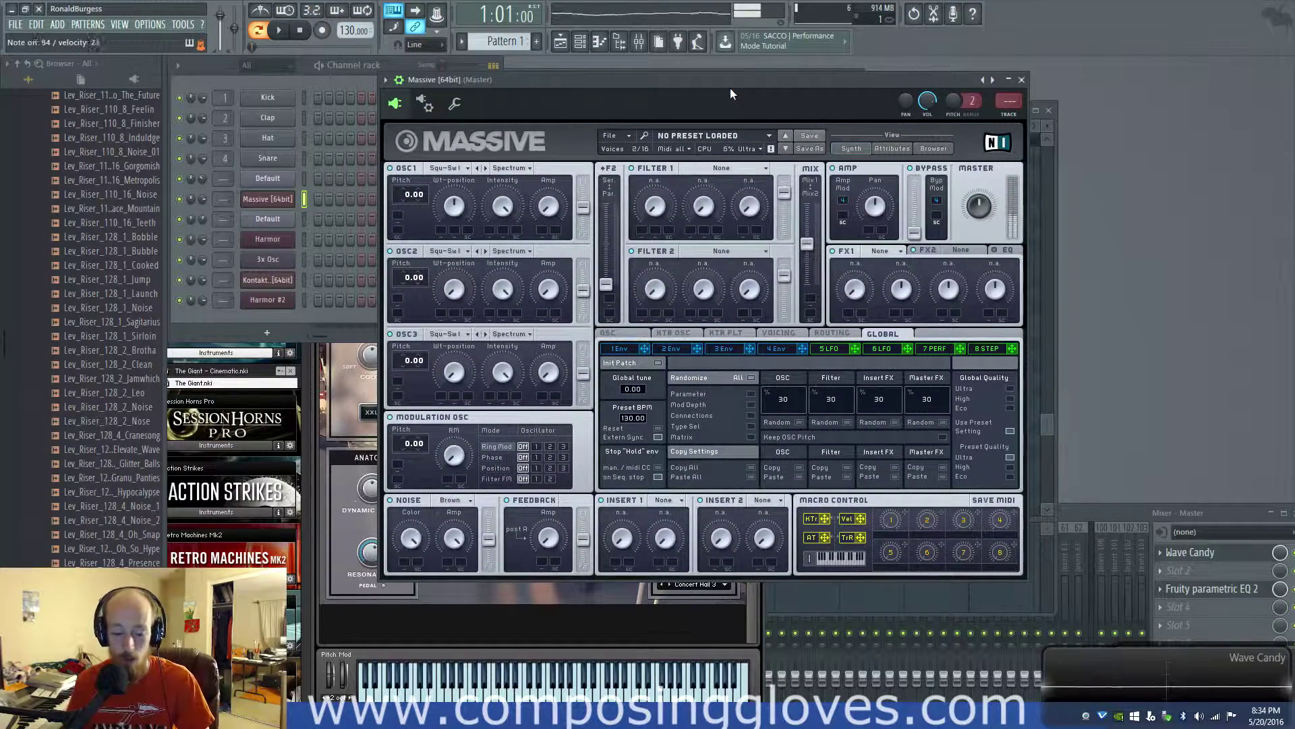
Load a fresh UNTITLED SOUND init patch in Massive with White noise.
{"action": "left_click", "coordinate": [450, 502]}
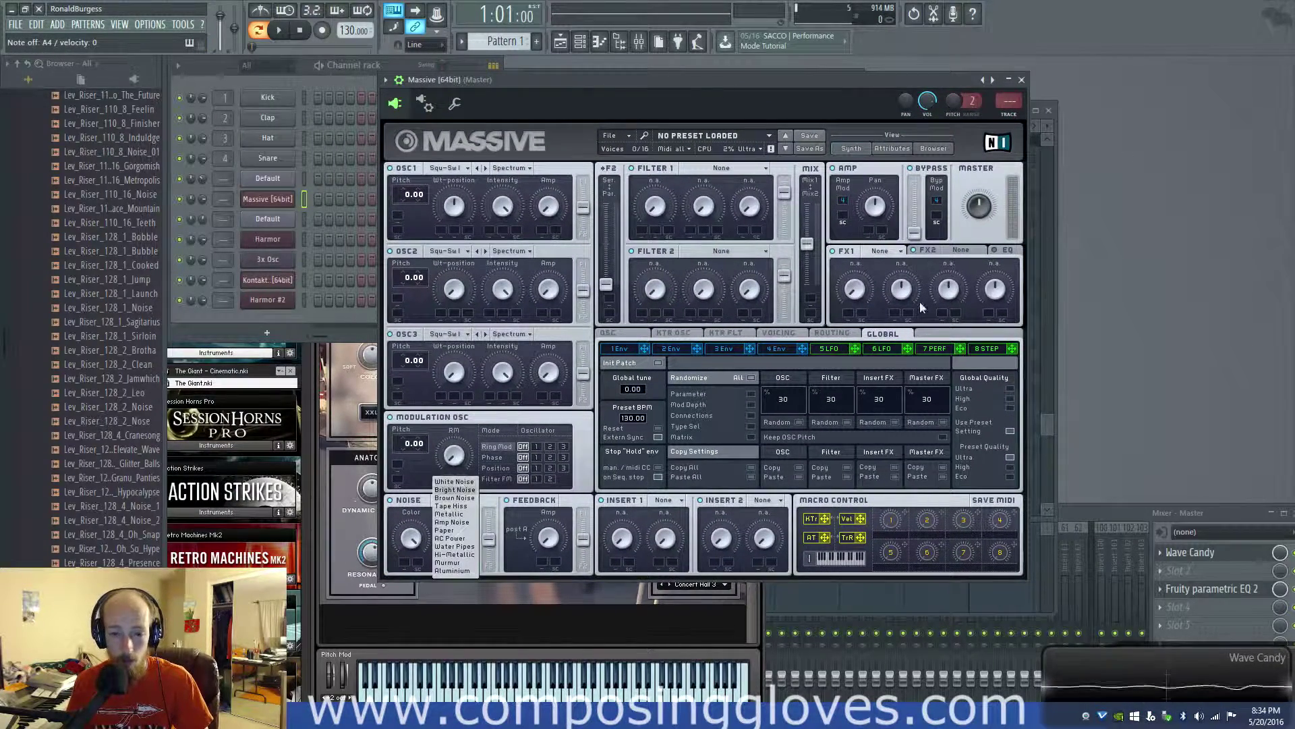
{"action": "left_click", "coordinate": [983, 80]}
{"action": "left_click", "coordinate": [1020, 119]}
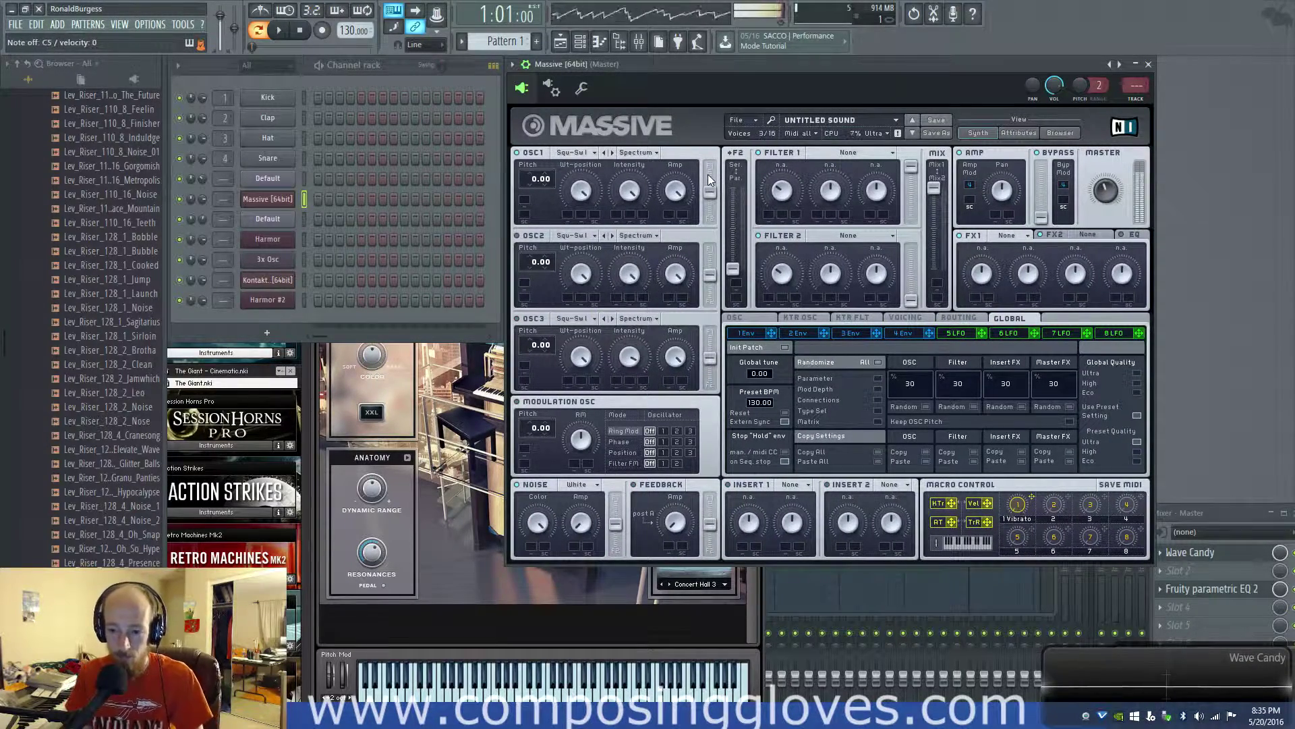
{"action": "right_click", "coordinate": [287, 197]}
Enable the V25 keyboard as a MIDI input in Options > MIDI settings, then reshow the Massive window.
{"action": "left_click", "coordinate": [313, 193]}
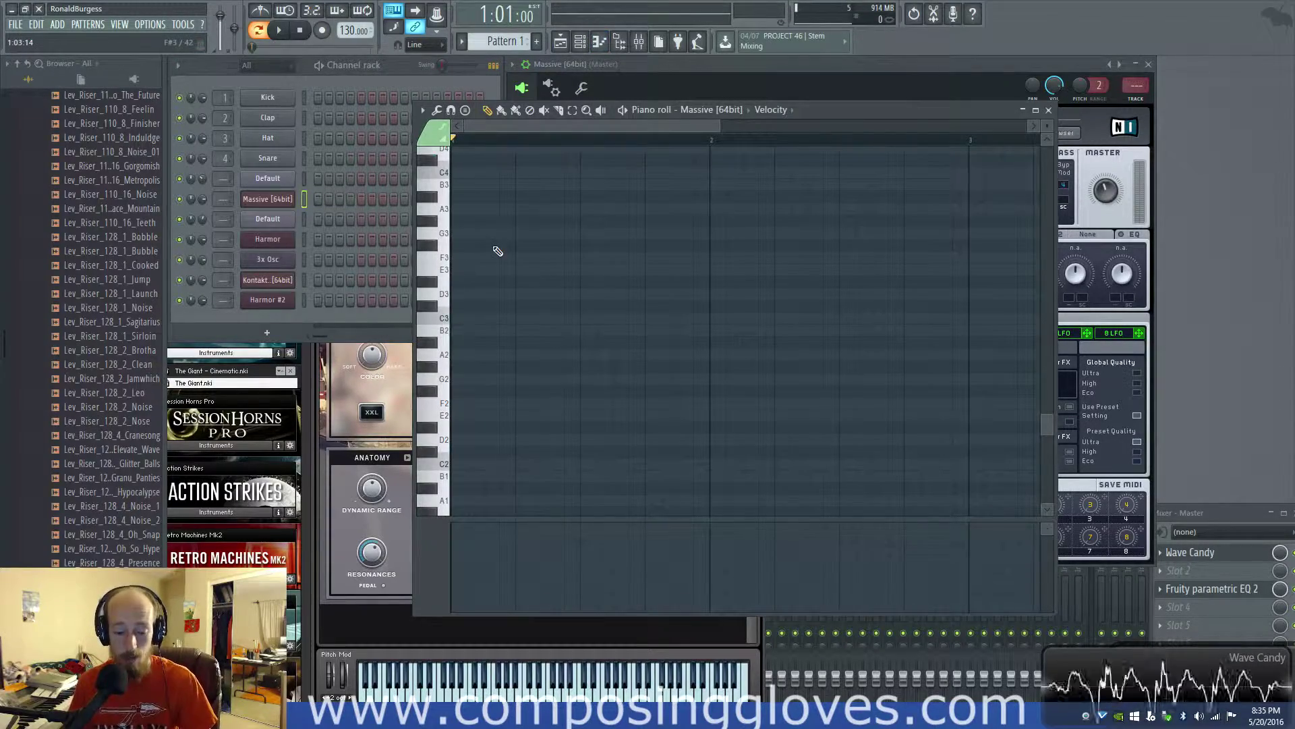
{"action": "left_click", "coordinate": [707, 63]}
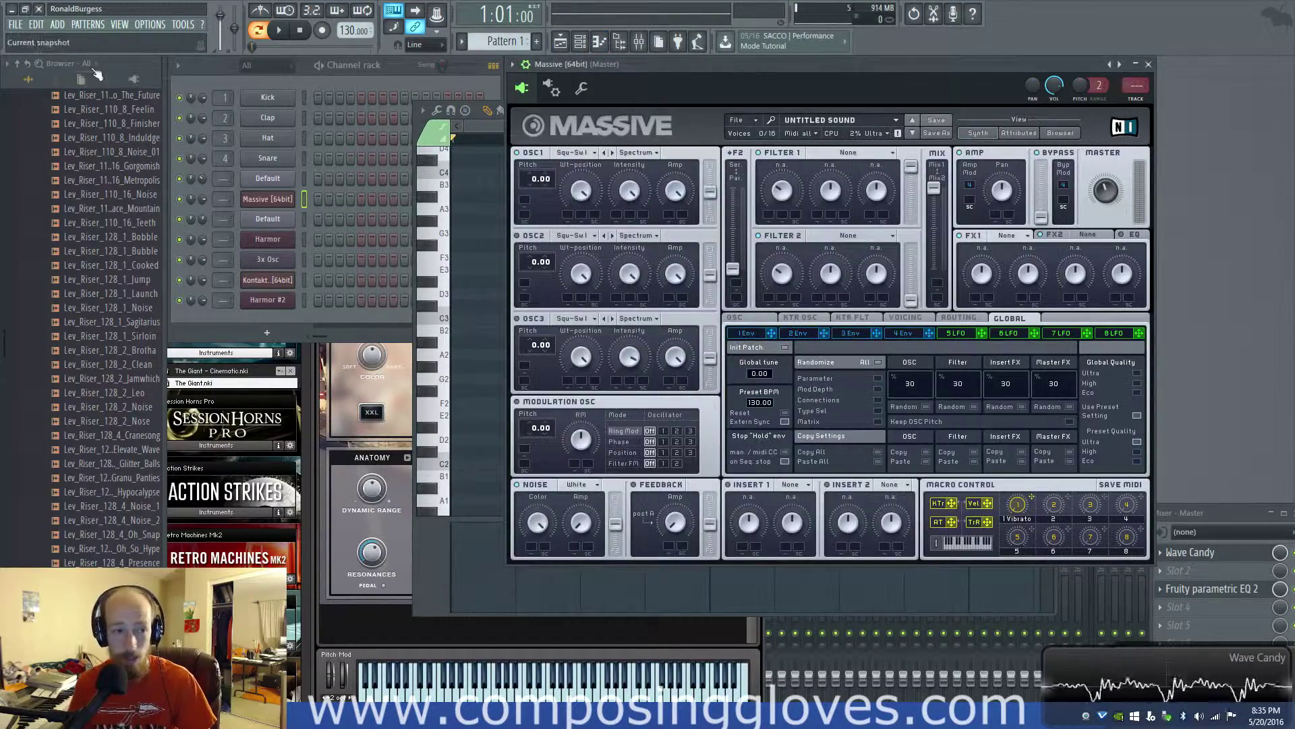
{"action": "left_click", "coordinate": [156, 25]}
{"action": "left_click", "coordinate": [176, 54]}
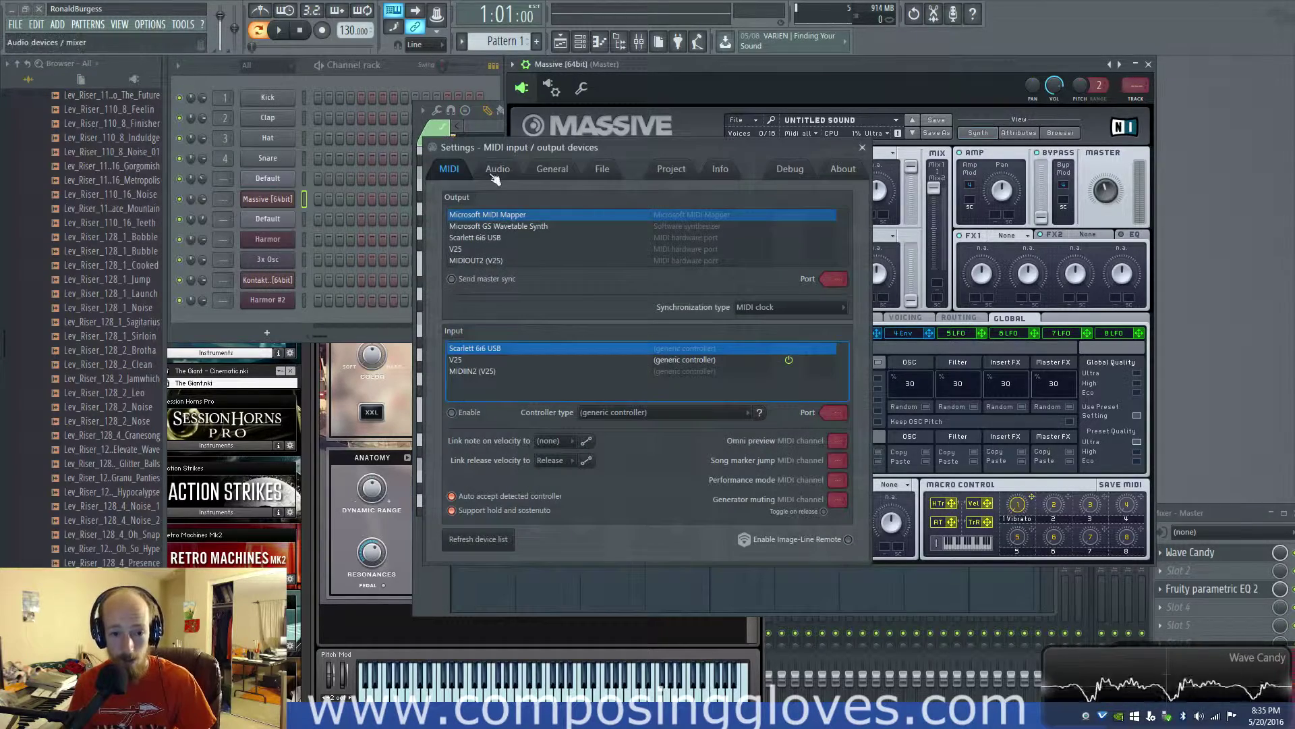
{"action": "left_click", "coordinate": [457, 361]}
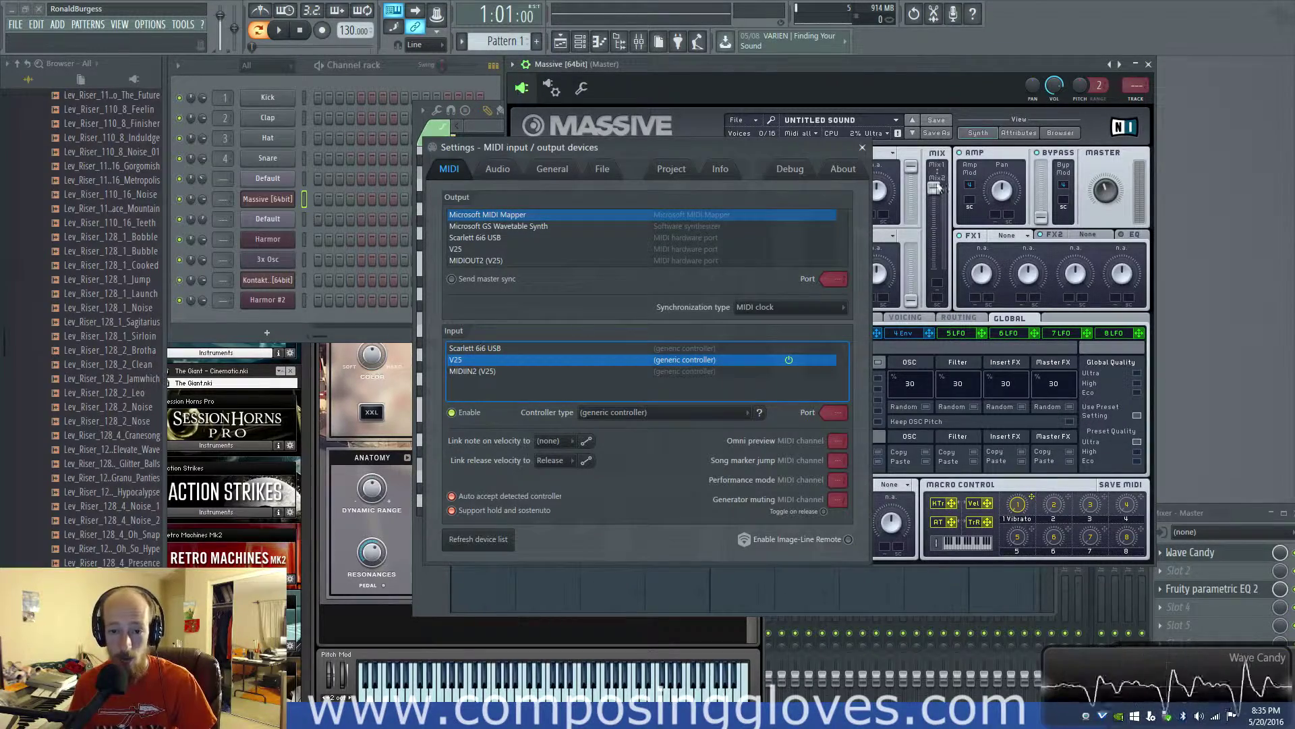
{"action": "left_click", "coordinate": [863, 148]}
{"action": "left_click", "coordinate": [276, 203]}
{"action": "left_click", "coordinate": [277, 202]}
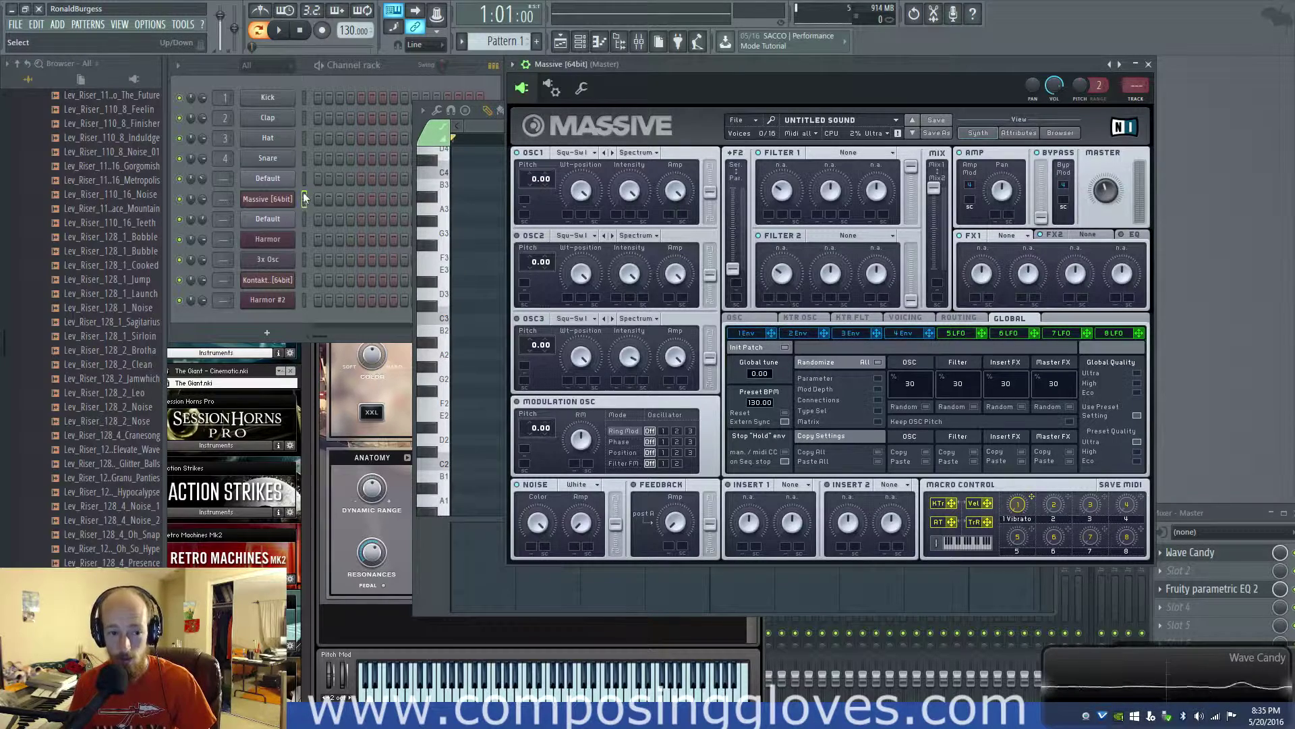
Choose Piano roll from the Massive channel's right-click menu in the channel rack.
{"action": "left_click", "coordinate": [303, 203]}
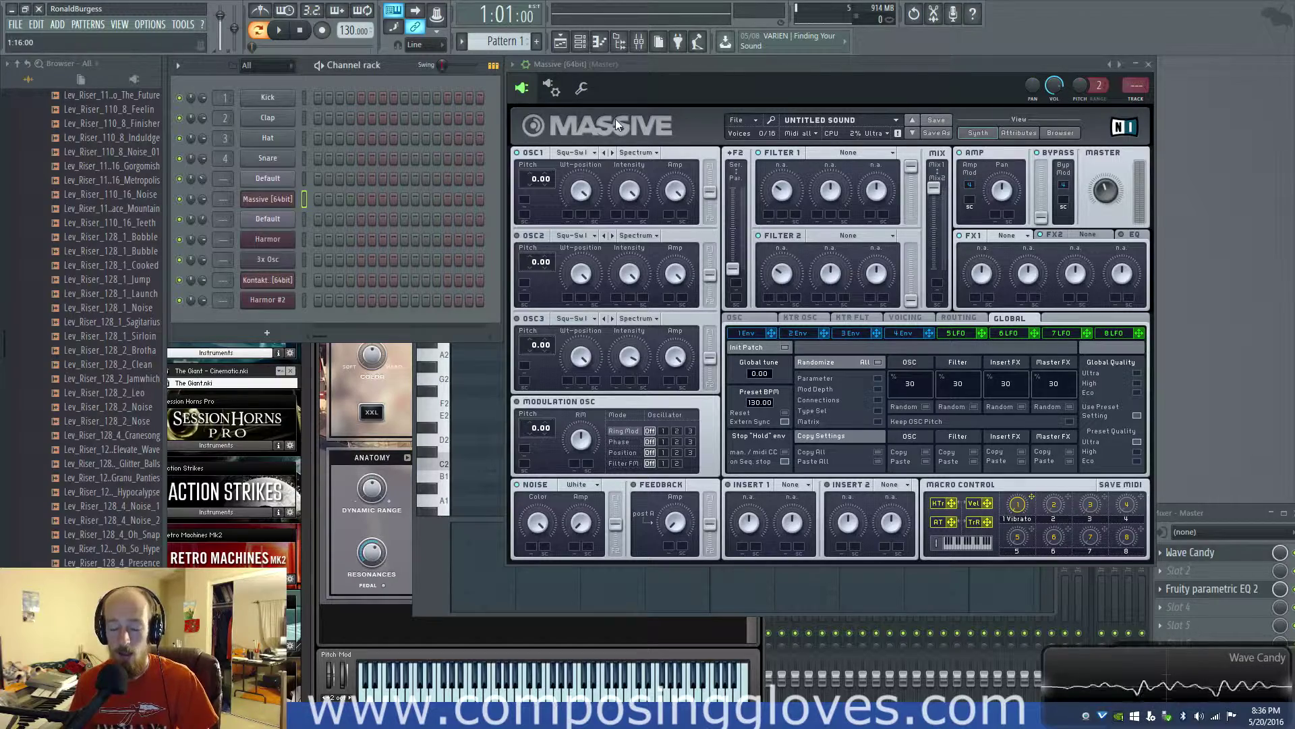
{"action": "right_click", "coordinate": [273, 202]}
{"action": "left_click", "coordinate": [352, 193]}
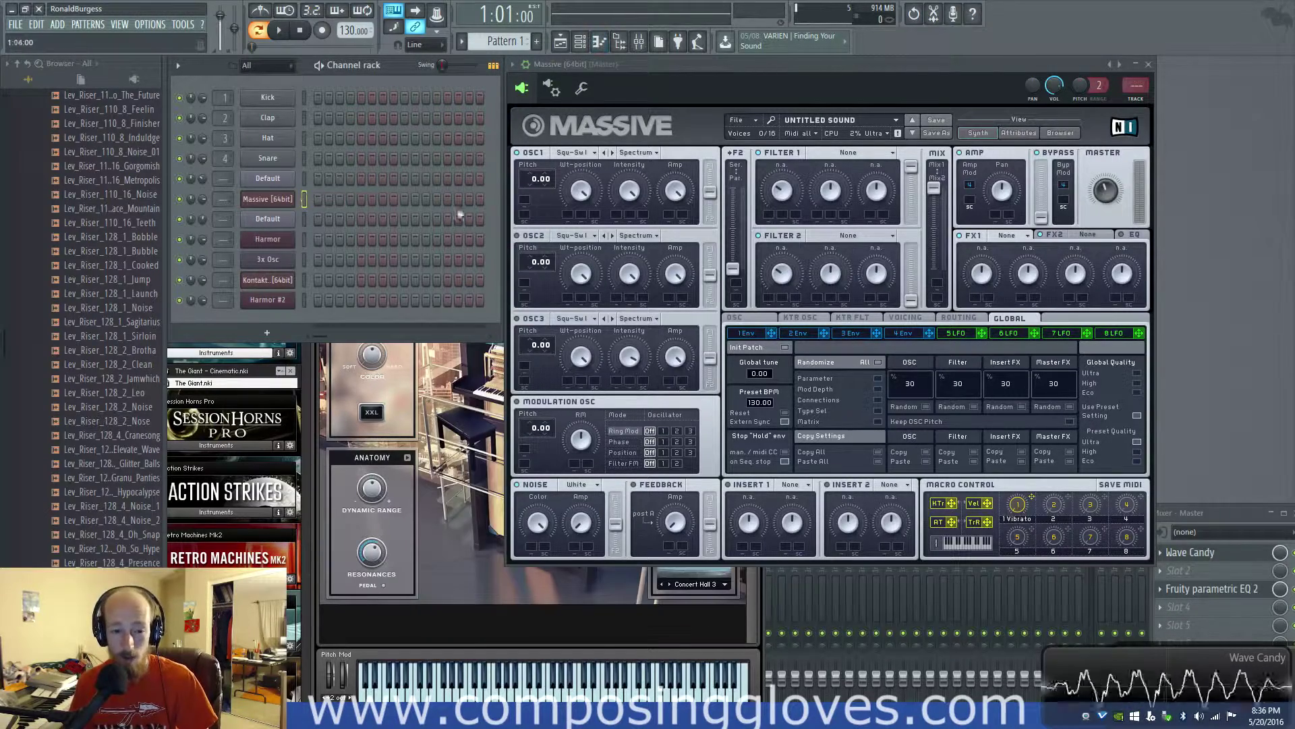
{"action": "right_click", "coordinate": [273, 201]}
{"action": "left_click", "coordinate": [371, 201]}
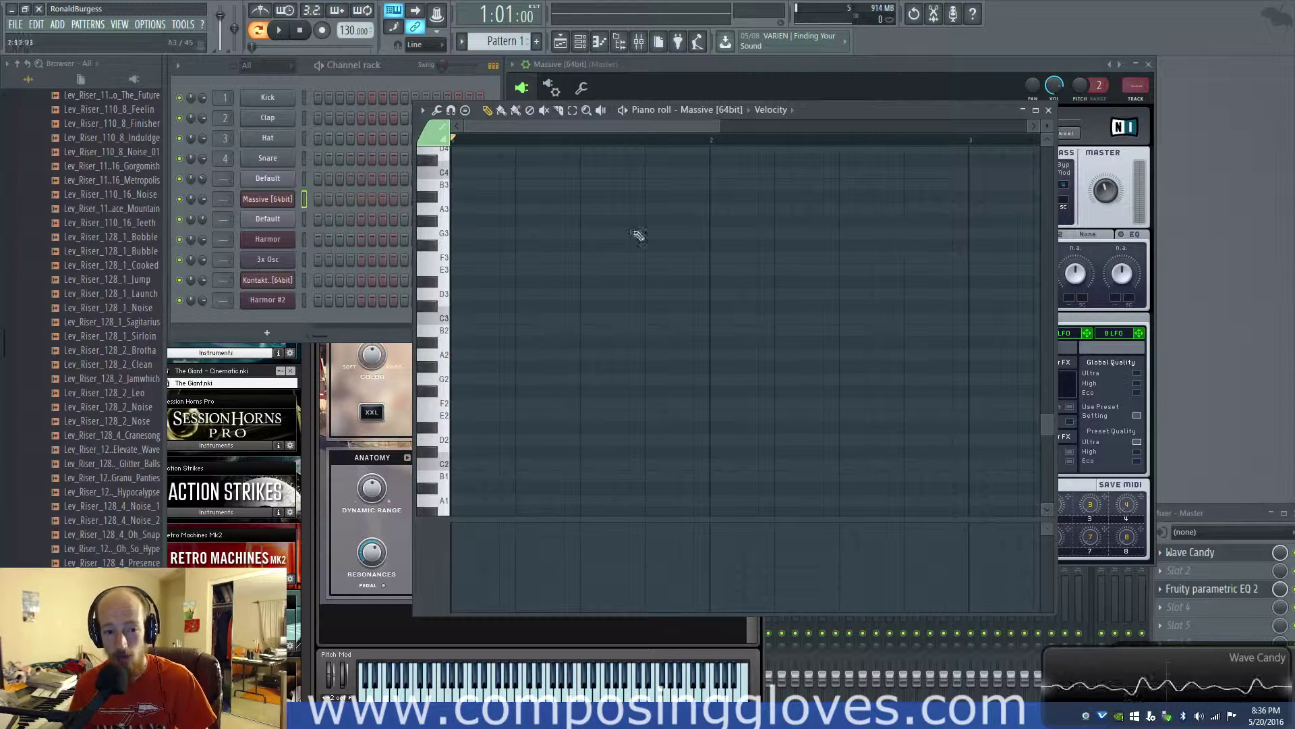
Sketch a D3 note at bar 1 shortened to half a bar, then delete all notes and refocus Massive.
{"action": "left_click", "coordinate": [462, 294]}
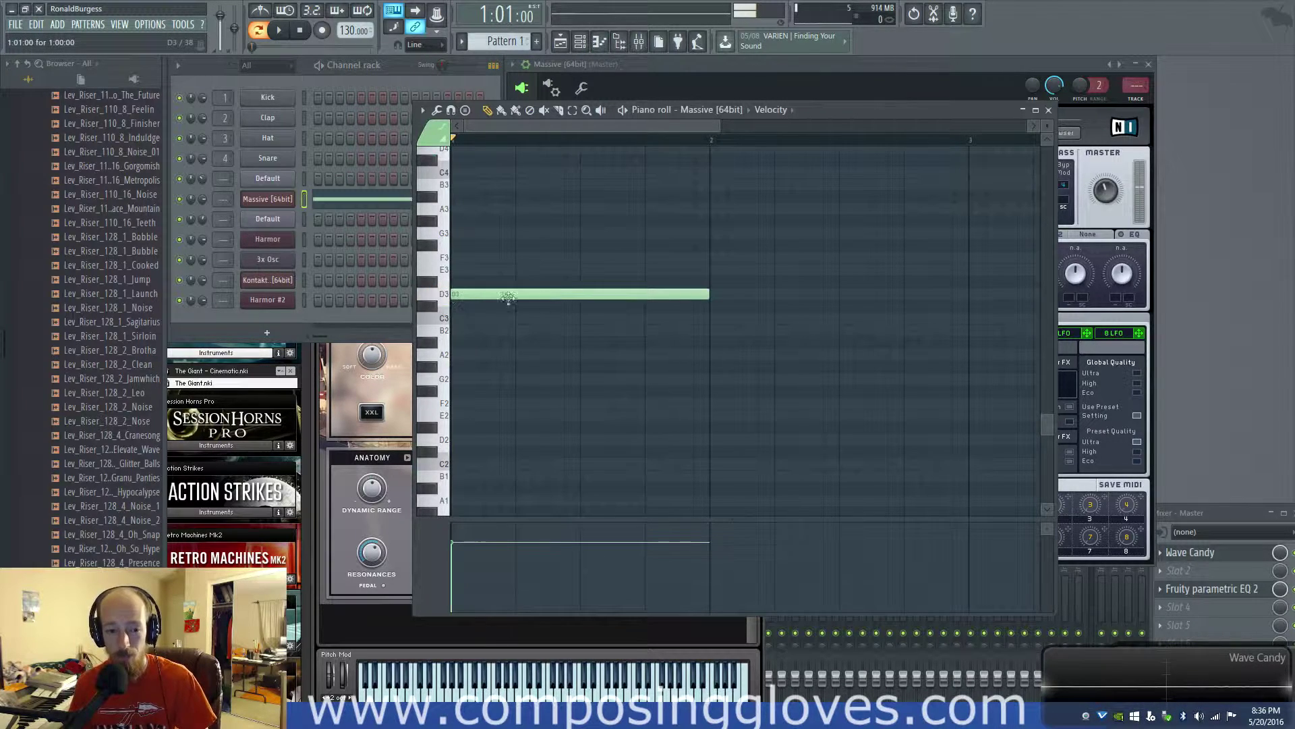
{"action": "left_click_drag", "start_coordinate": [708, 295], "coordinate": [584, 318]}
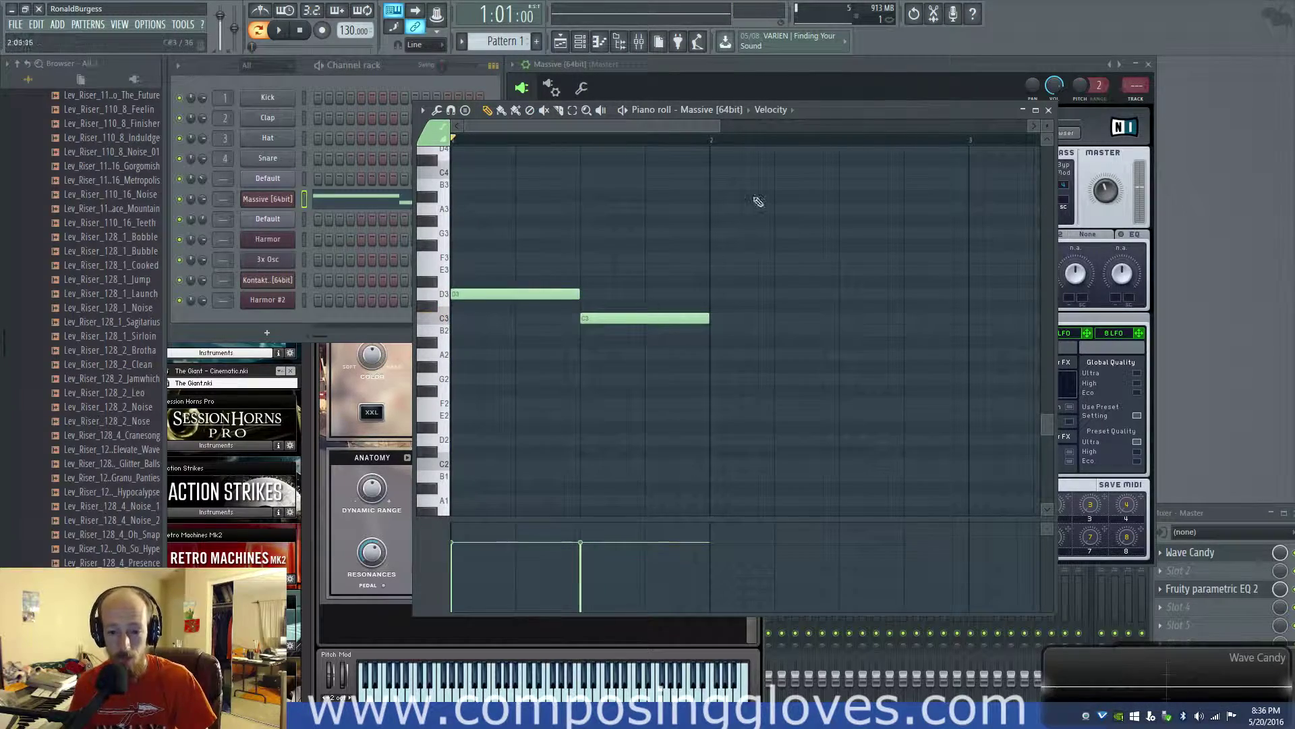
{"action": "key", "text": "ctrl+a"}
{"action": "key", "text": "Delete"}
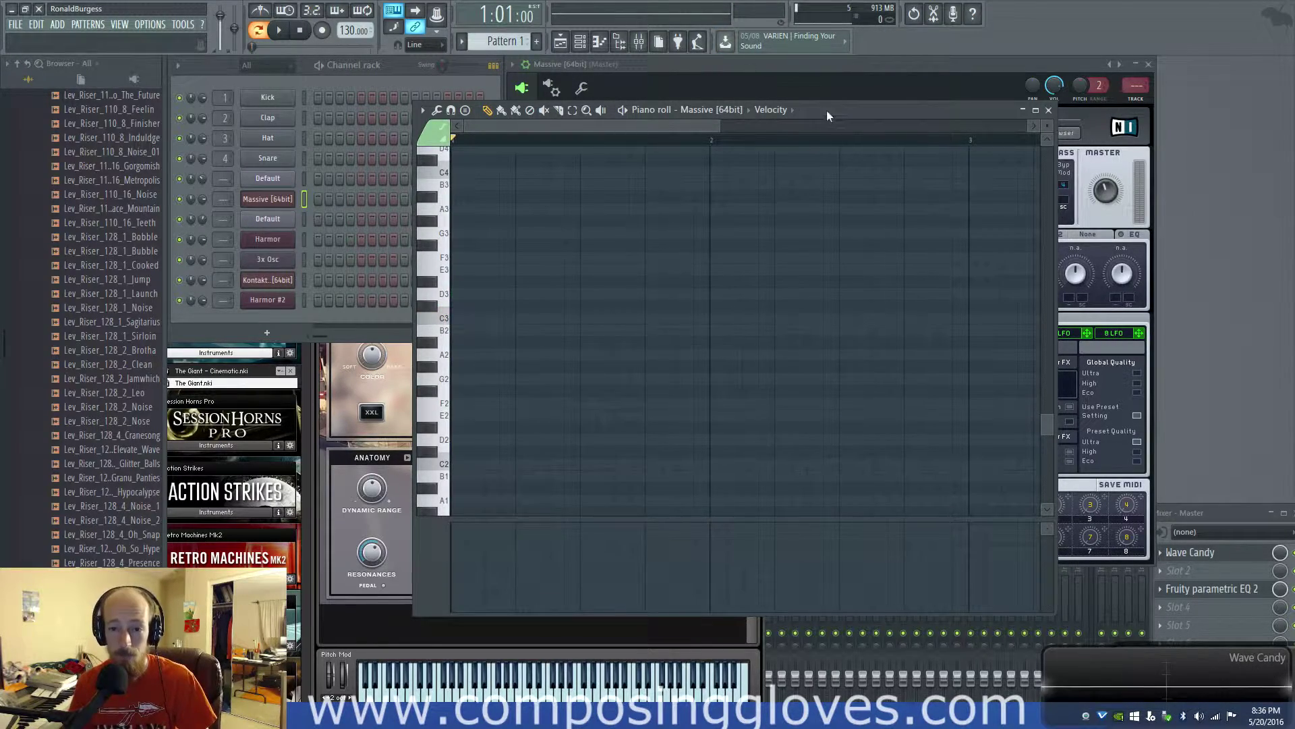
{"action": "left_click_drag", "start_coordinate": [827, 111], "coordinate": [785, 480]}
{"action": "left_click", "coordinate": [868, 74]}
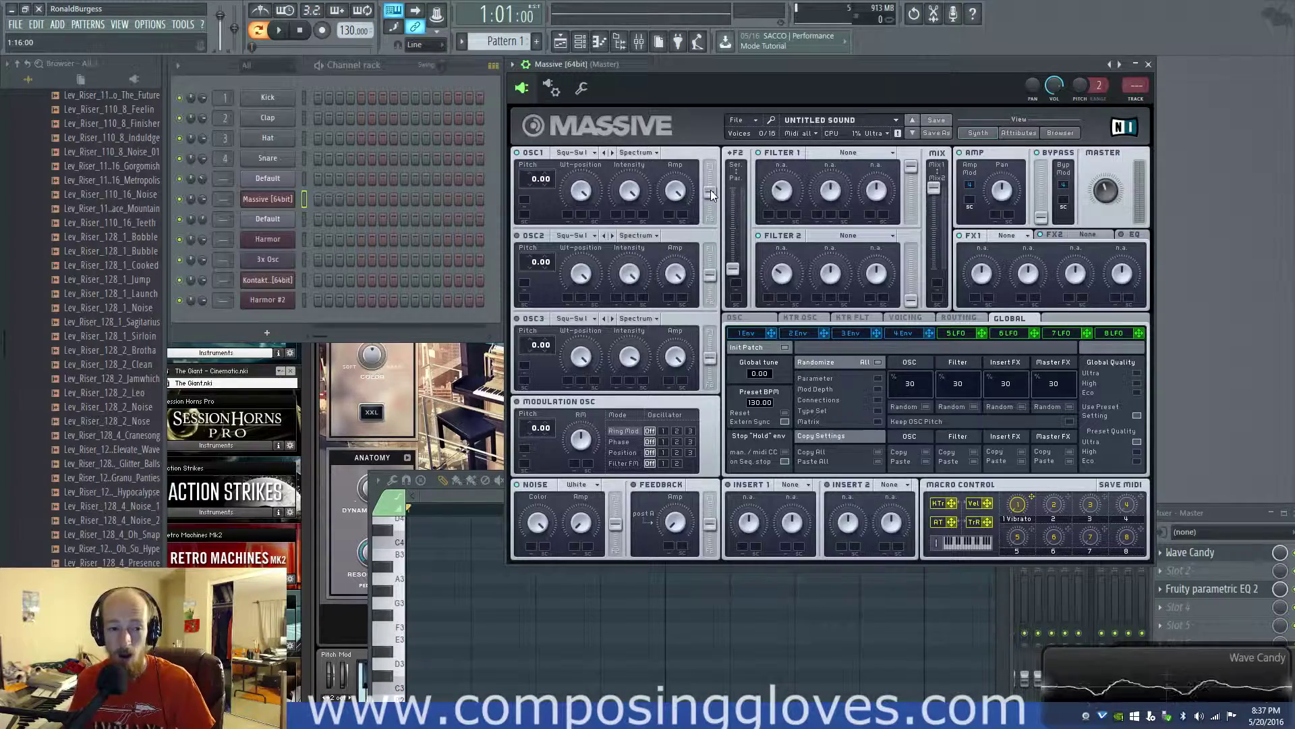
{"action": "left_click", "coordinate": [282, 198]}
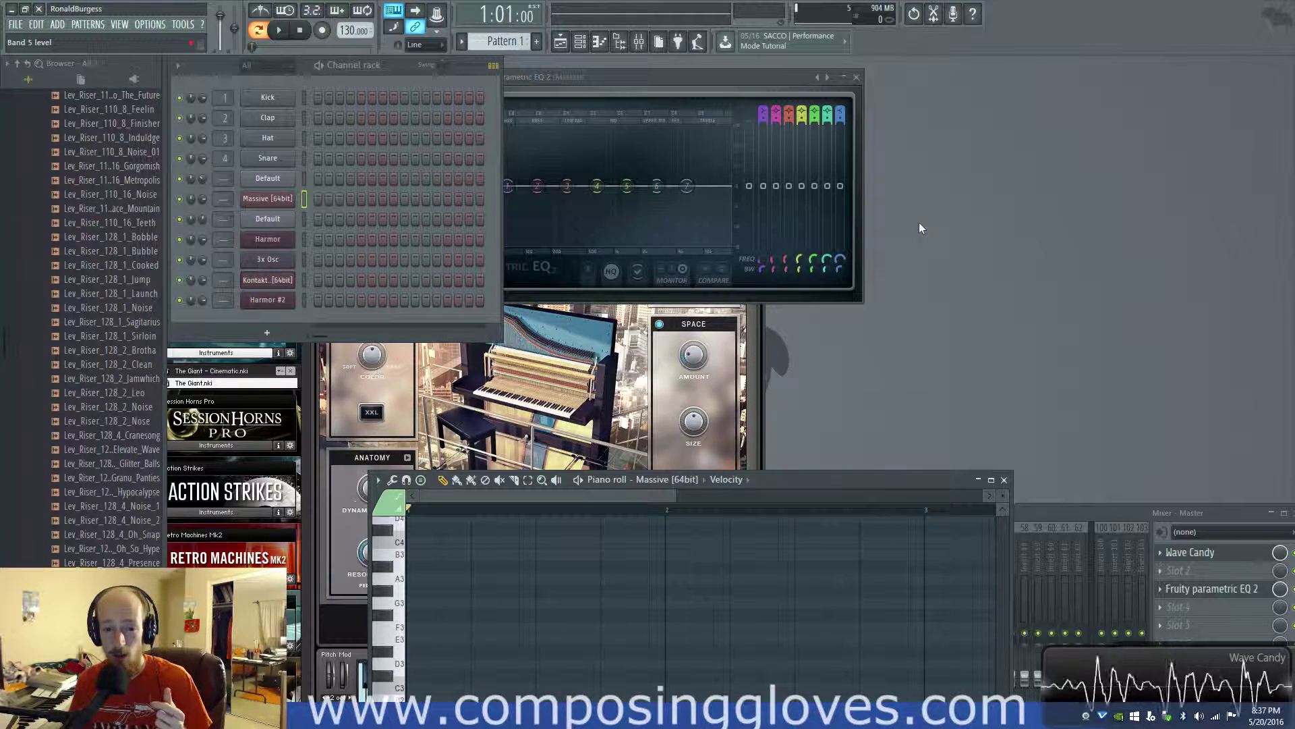
{"action": "left_click", "coordinate": [277, 199]}
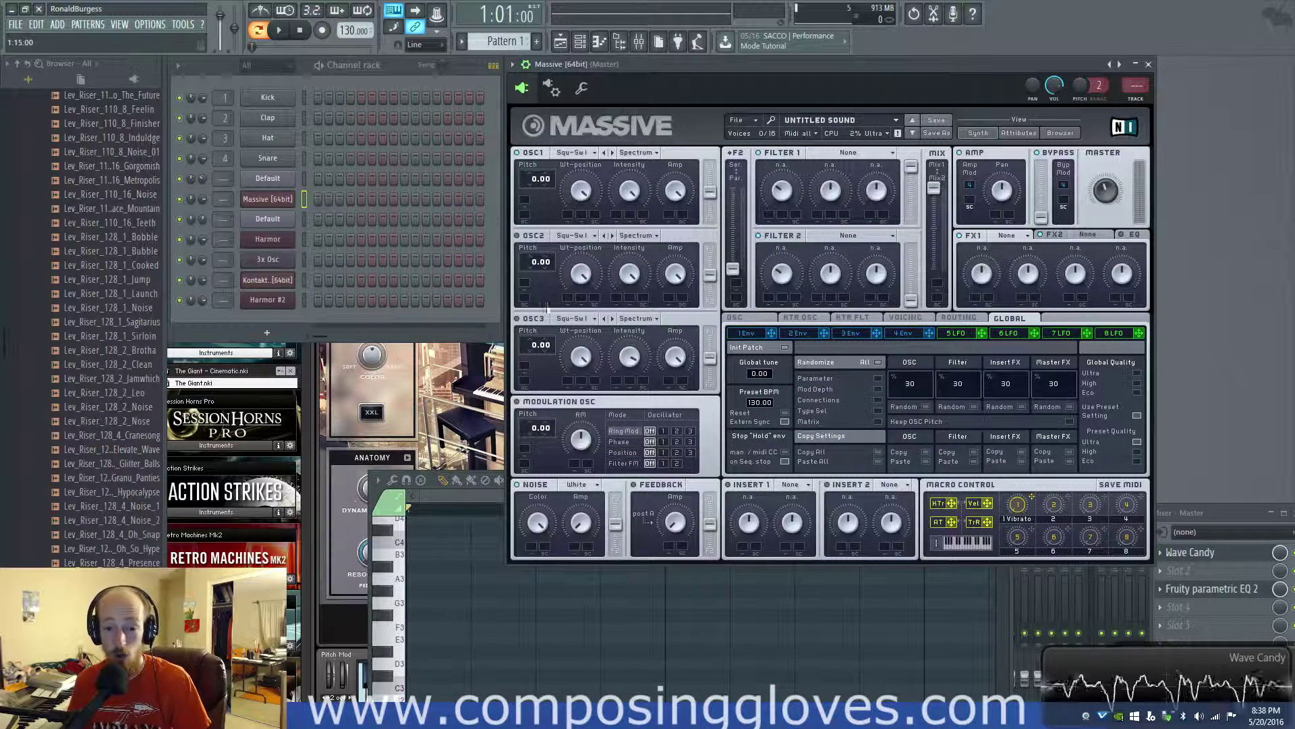